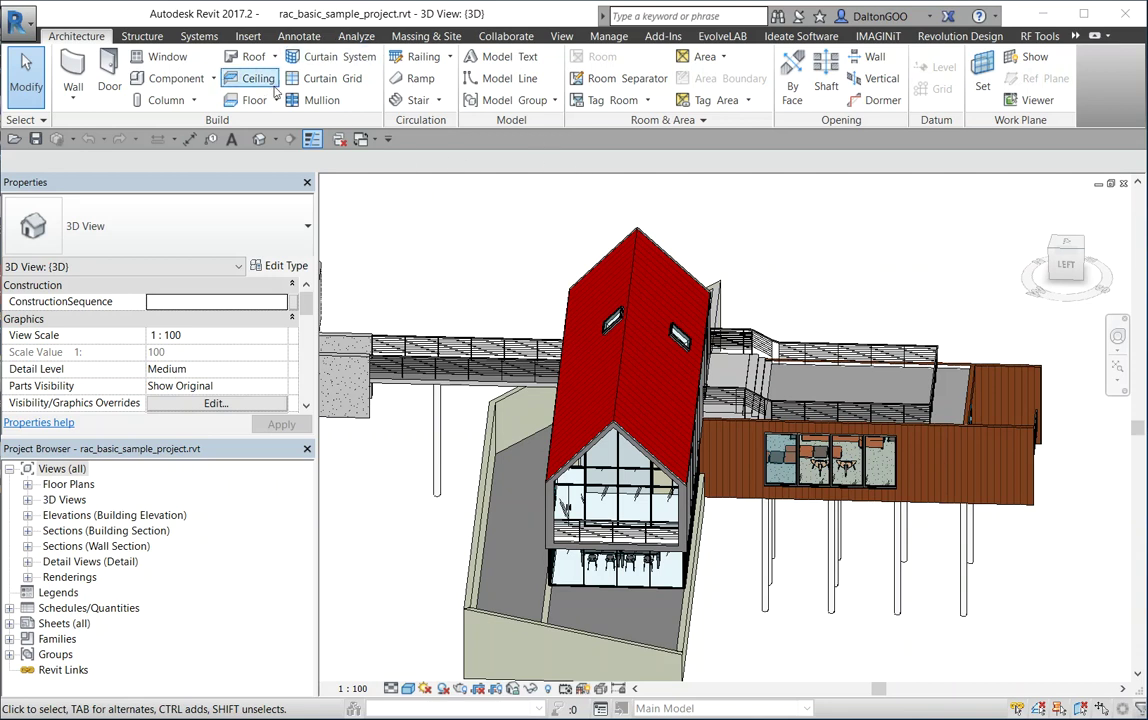
- On the Manage tab, bring up the Keyboard Shortcuts list with KS
left_click(609, 36)
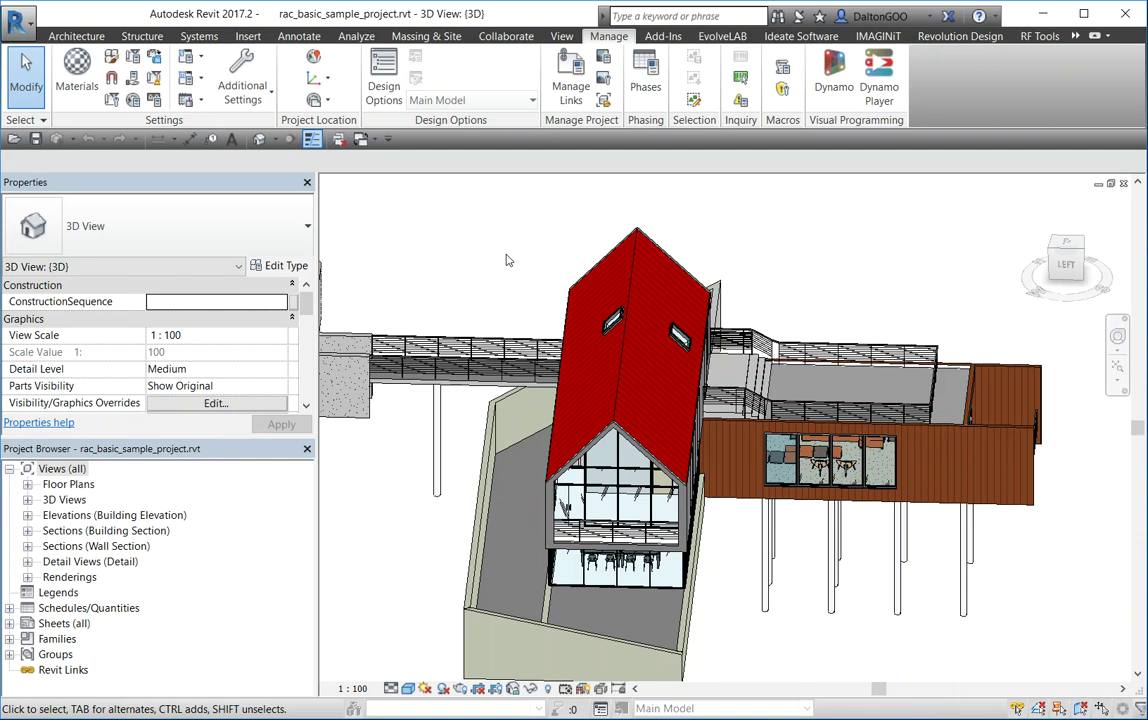
key("k")
key("s")
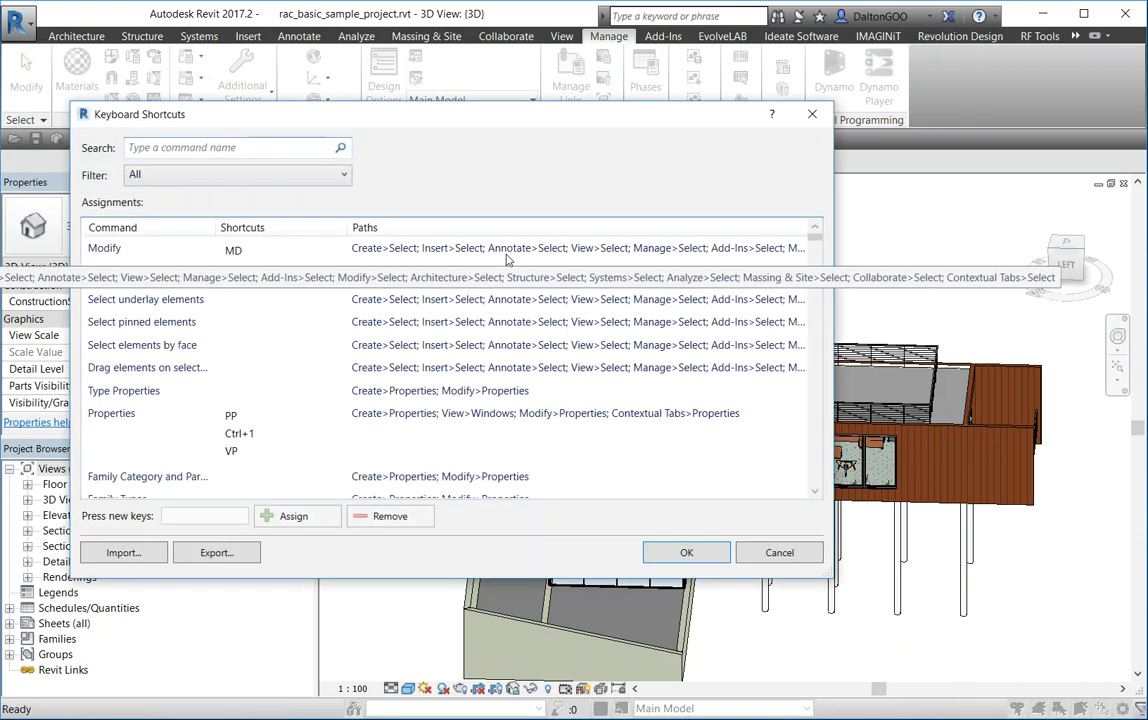
left_click(257, 150)
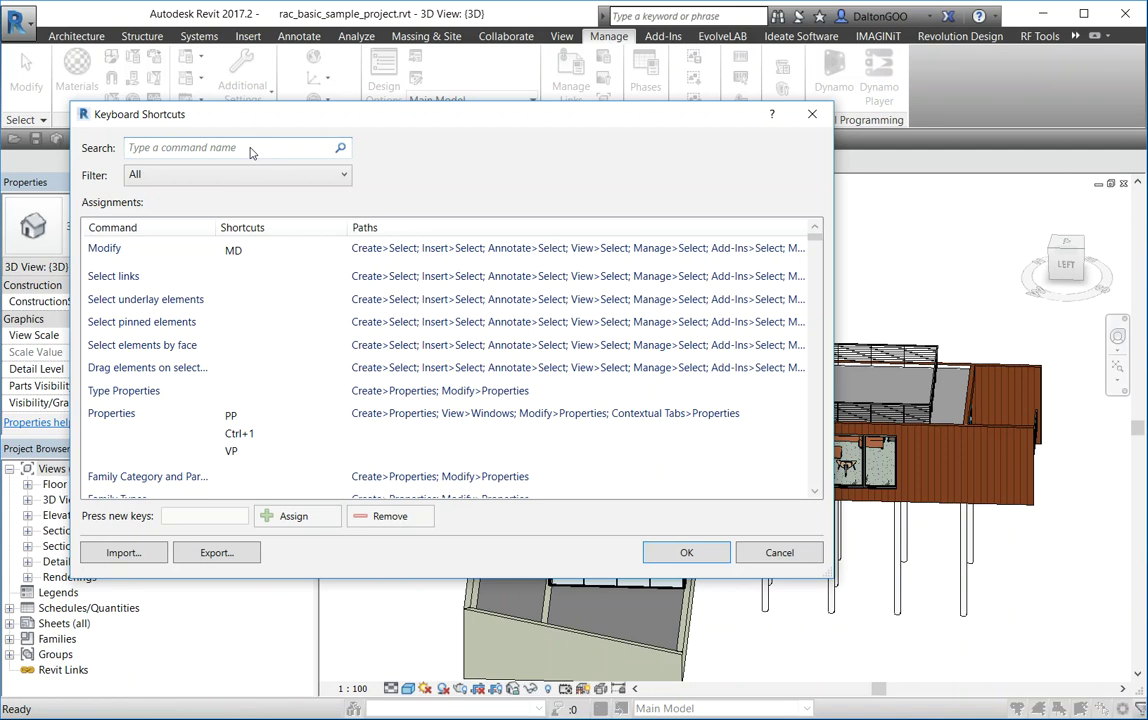
type("P")
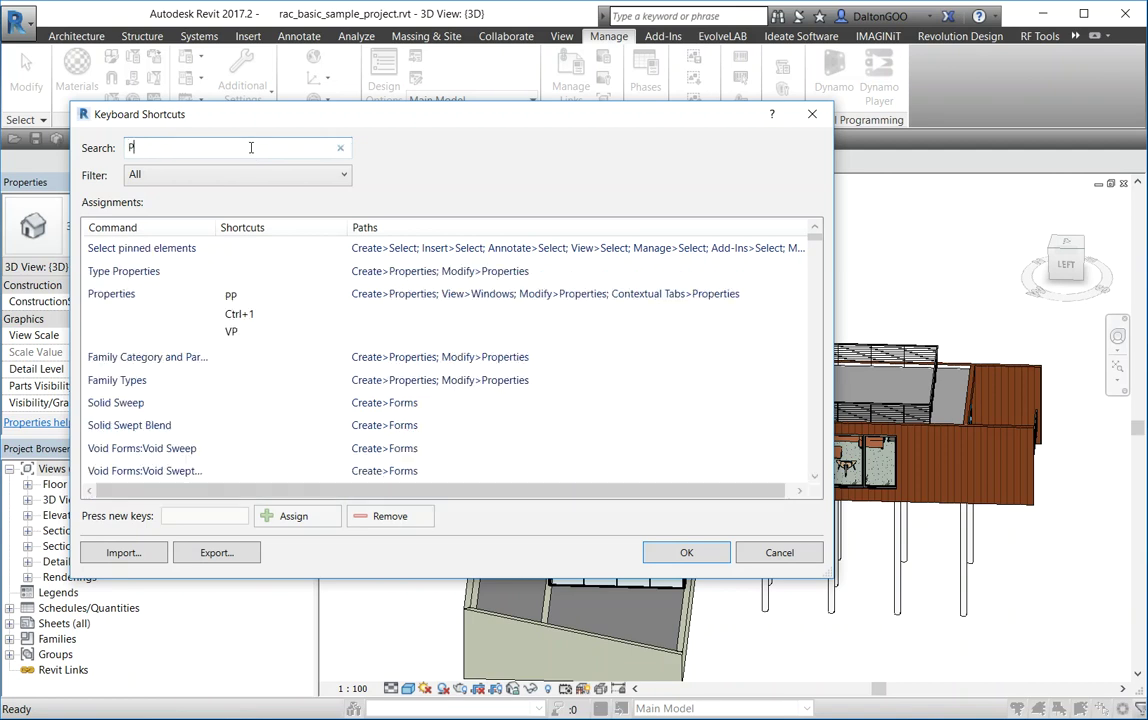
type("roject p")
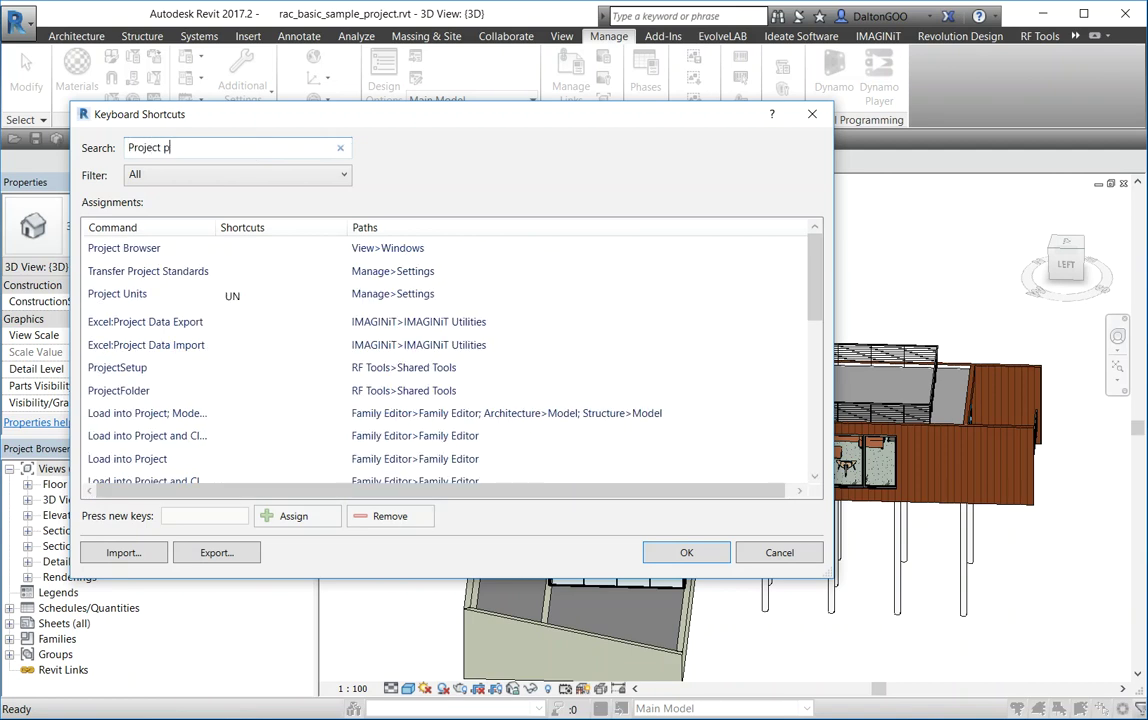
type("a")
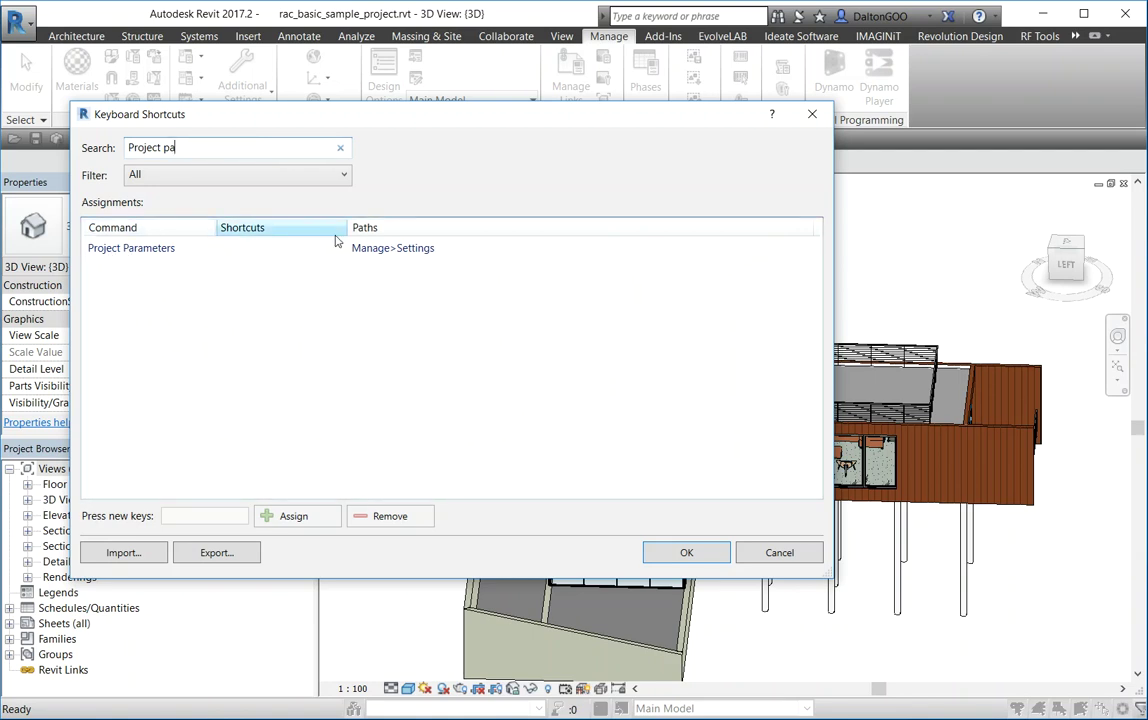
left_click(812, 114)
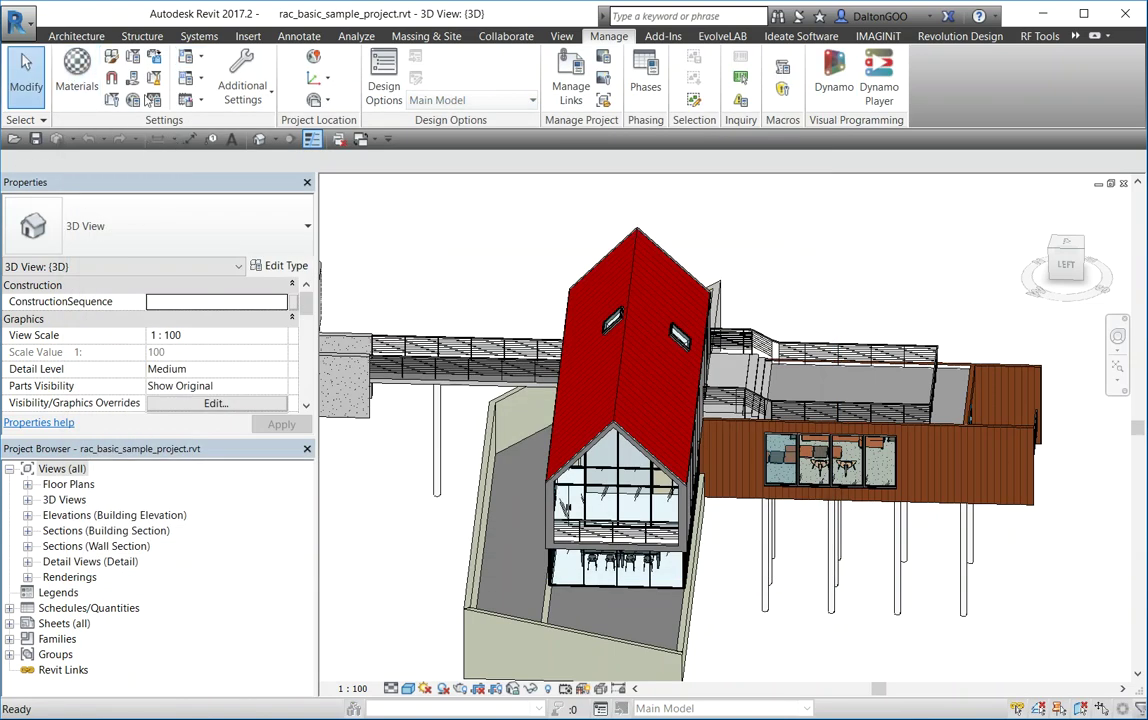
left_click(133, 60)
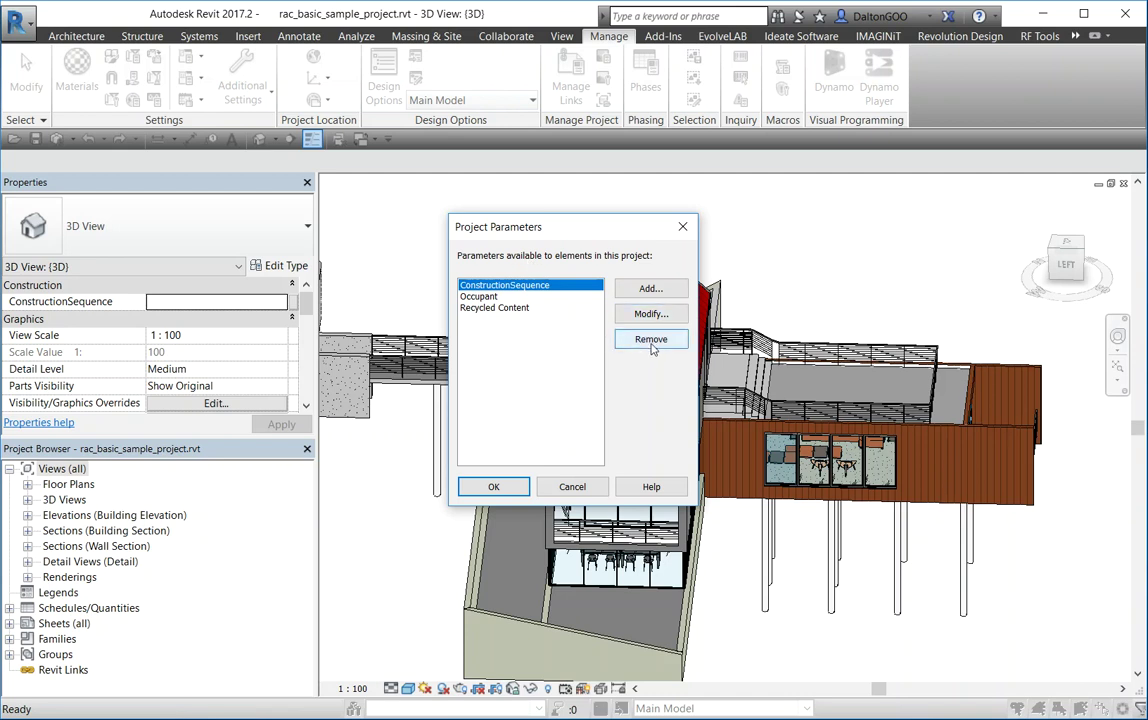
- Add a new project parameter and begin naming it 'ConstructionT'
left_click(648, 289)
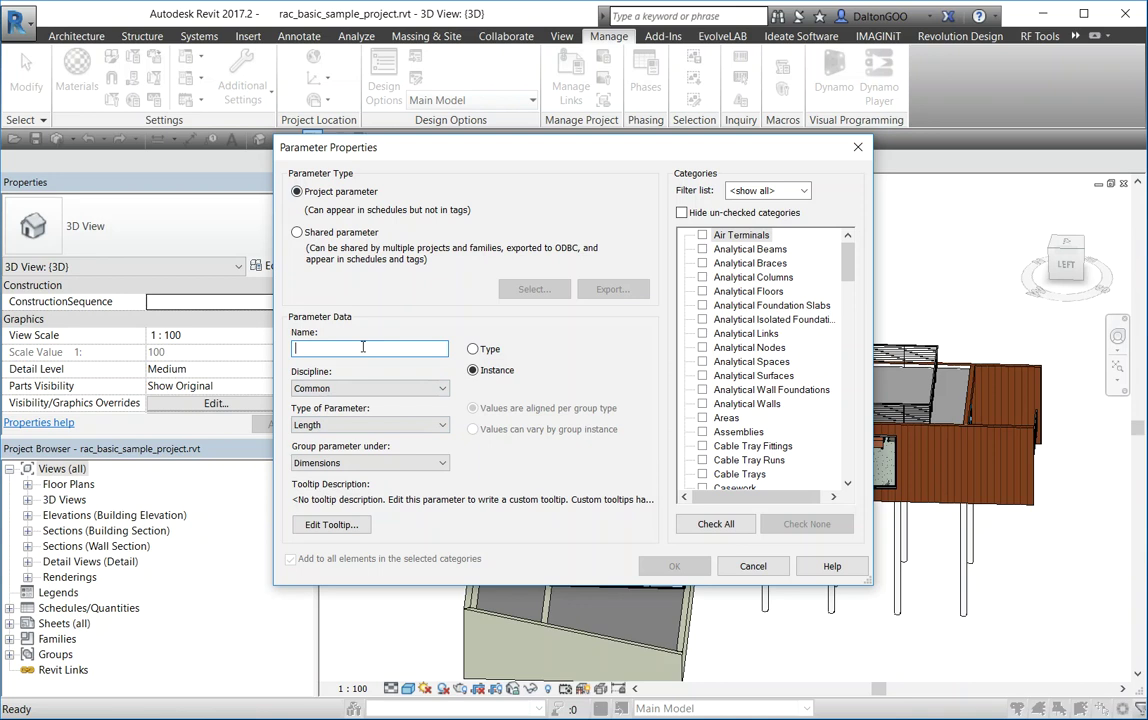
type("Construction")
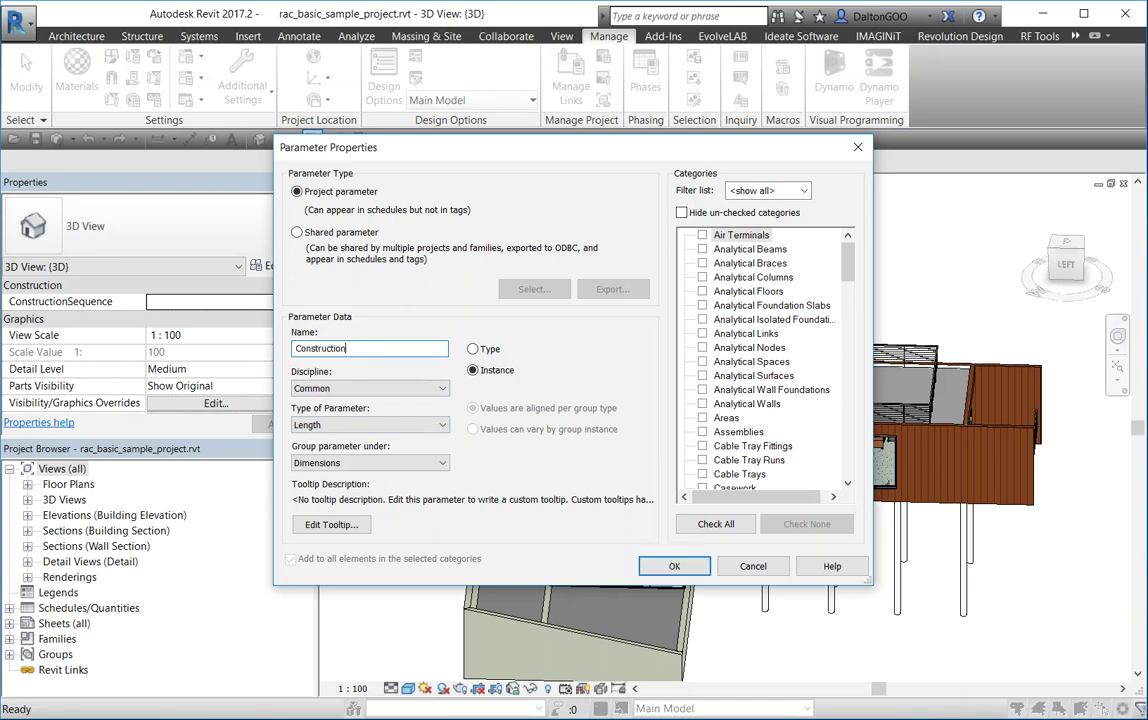
type("Task")
- Make the parameter Instance, Common discipline, Text type, grouped under Construction
left_click(473, 350)
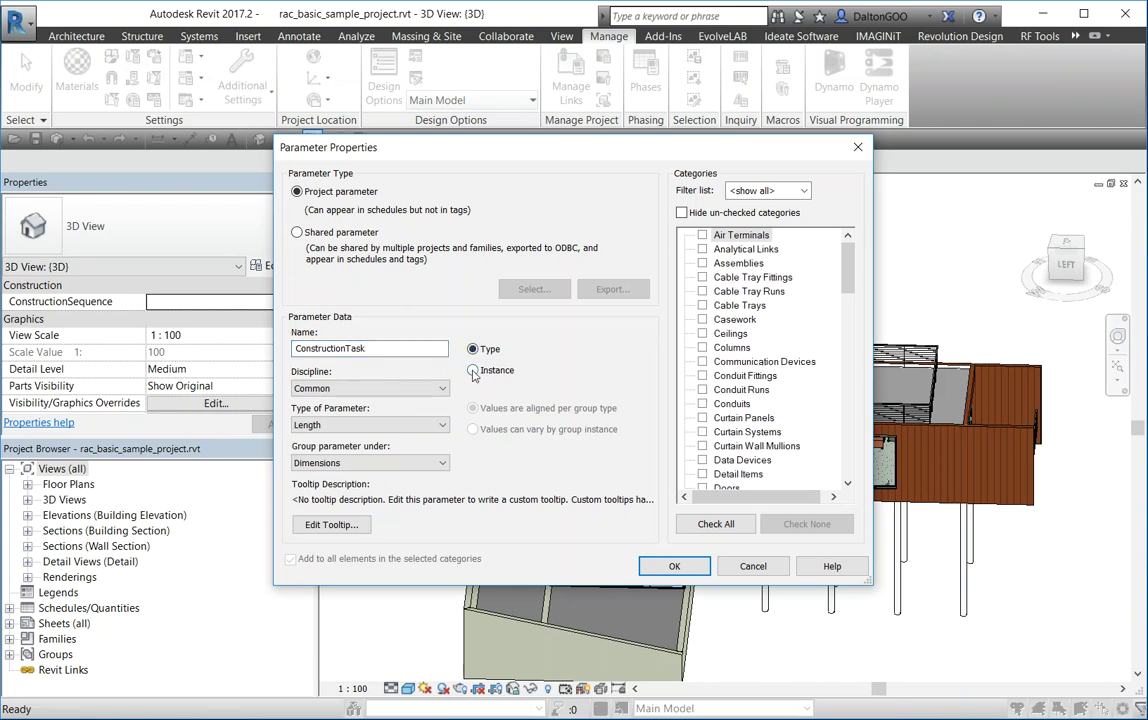
left_click(473, 370)
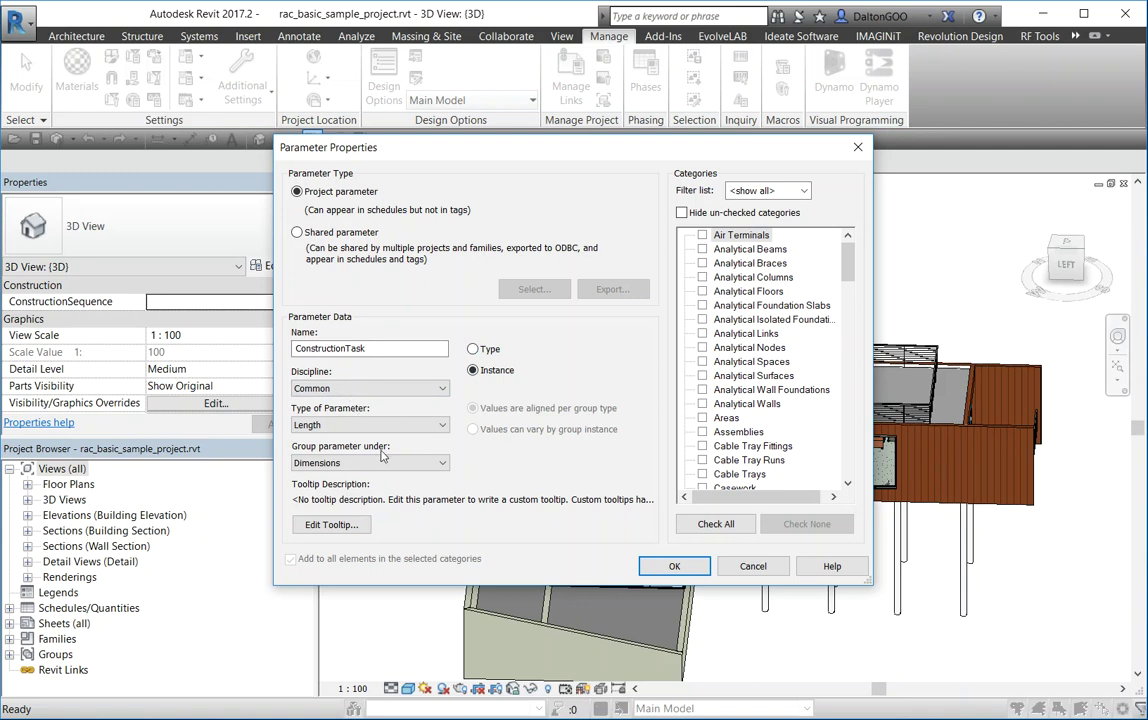
left_click(403, 388)
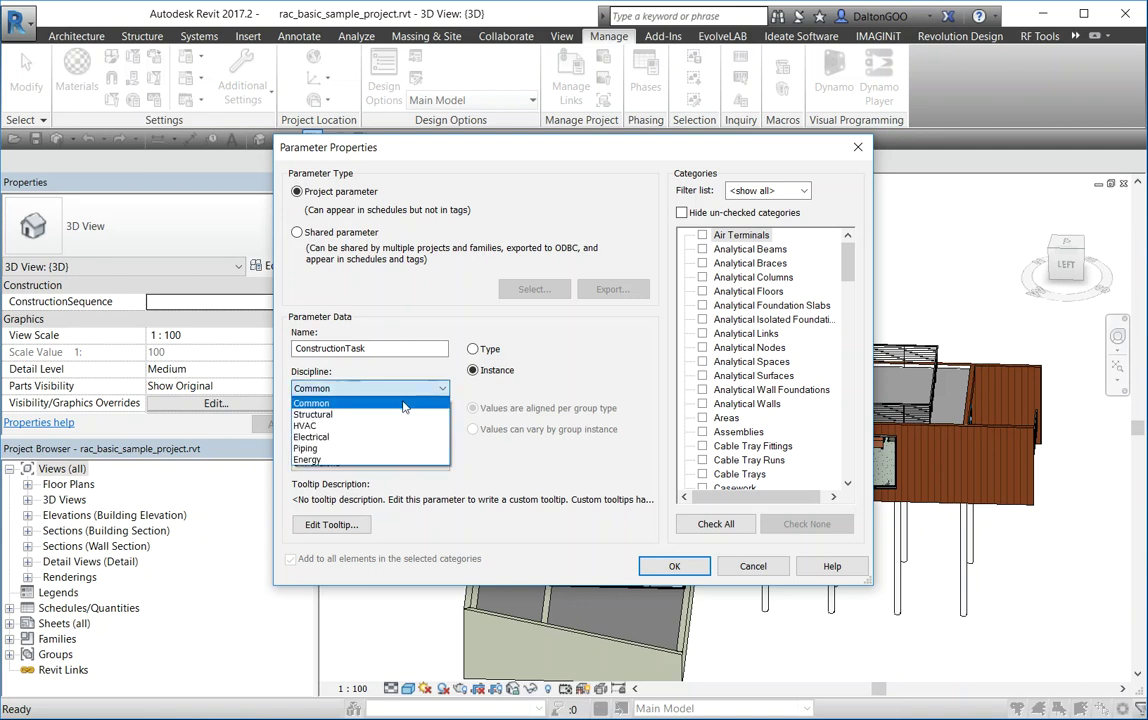
left_click(308, 403)
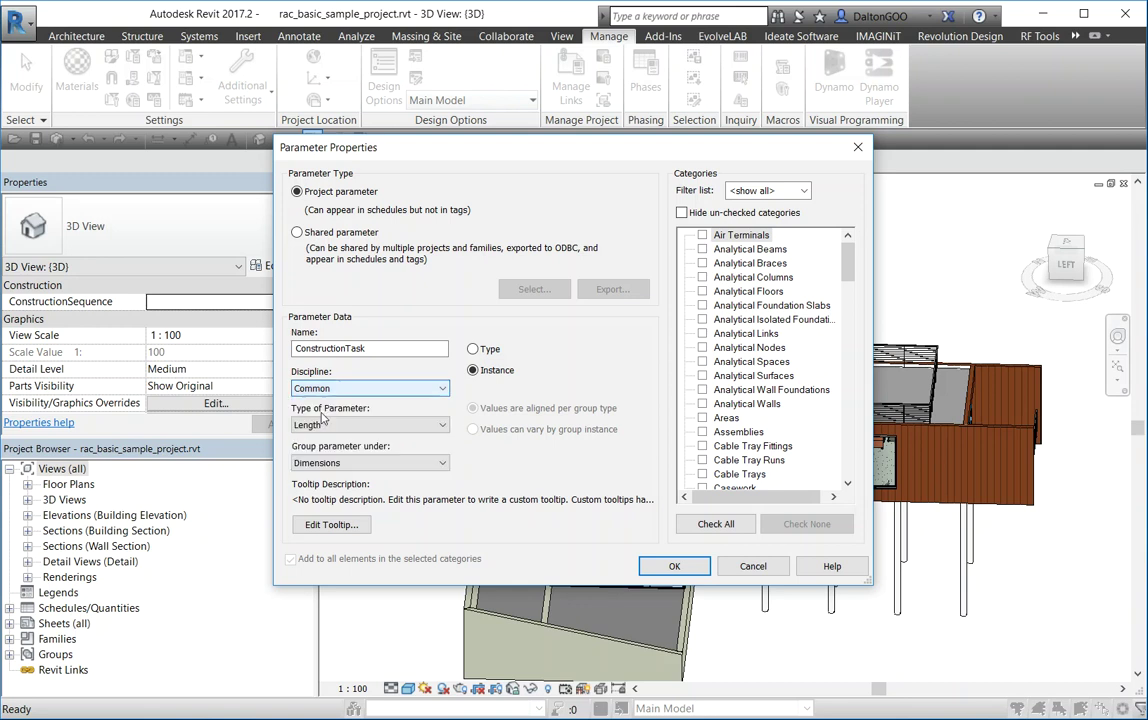
left_click(332, 427)
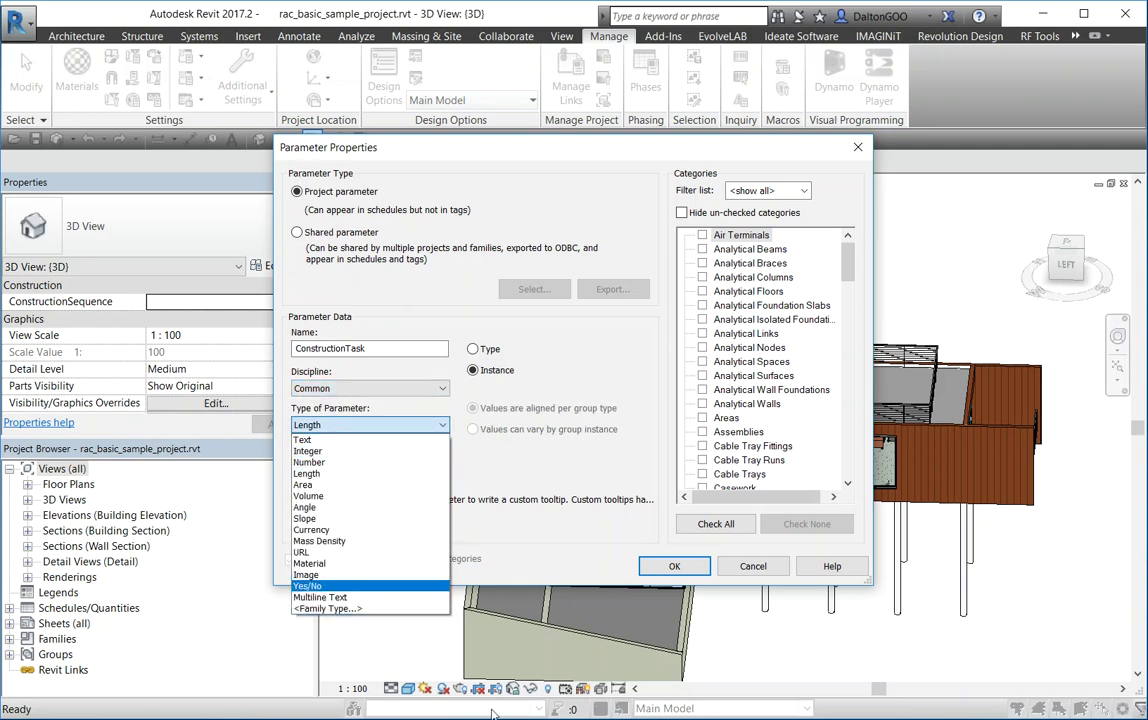
left_click(320, 425)
left_click(320, 425)
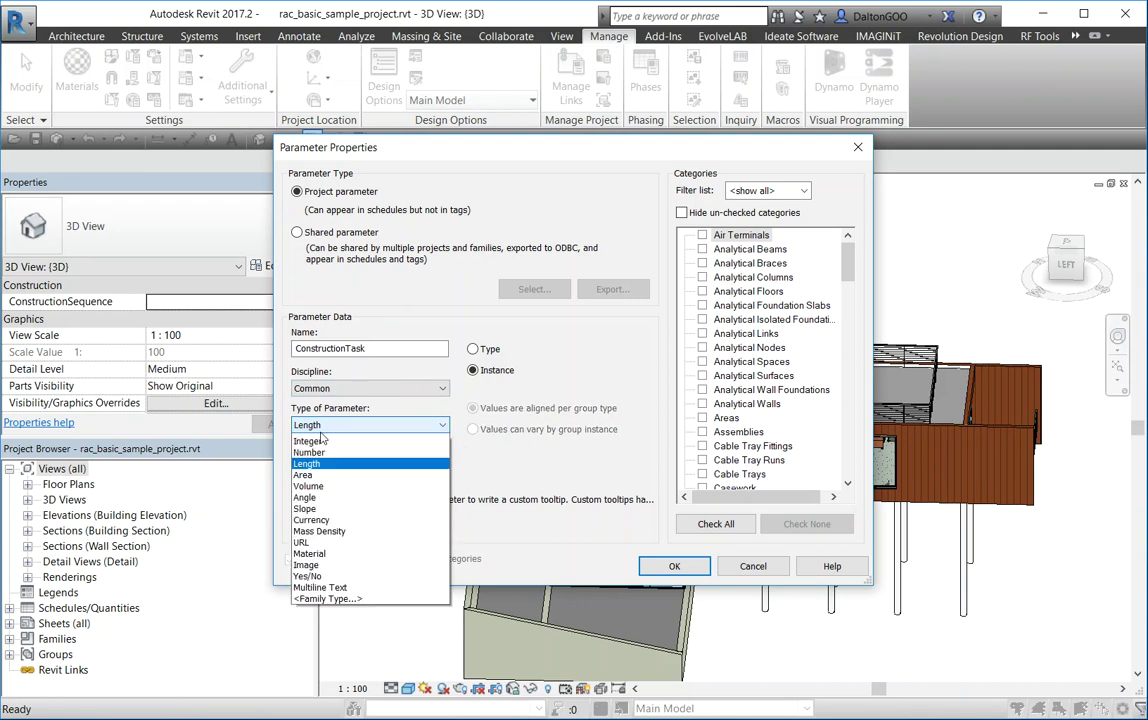
left_click(310, 439)
left_click(325, 466)
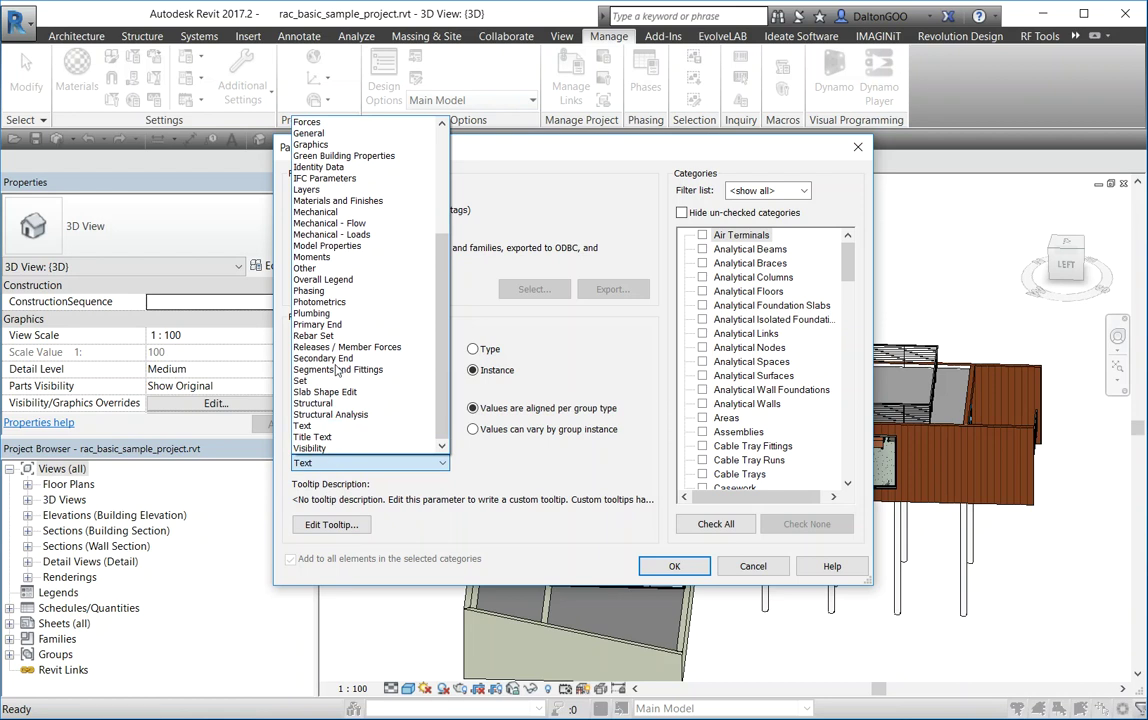
scroll(390, 245, "up", 5)
scroll(390, 245, "up", 1)
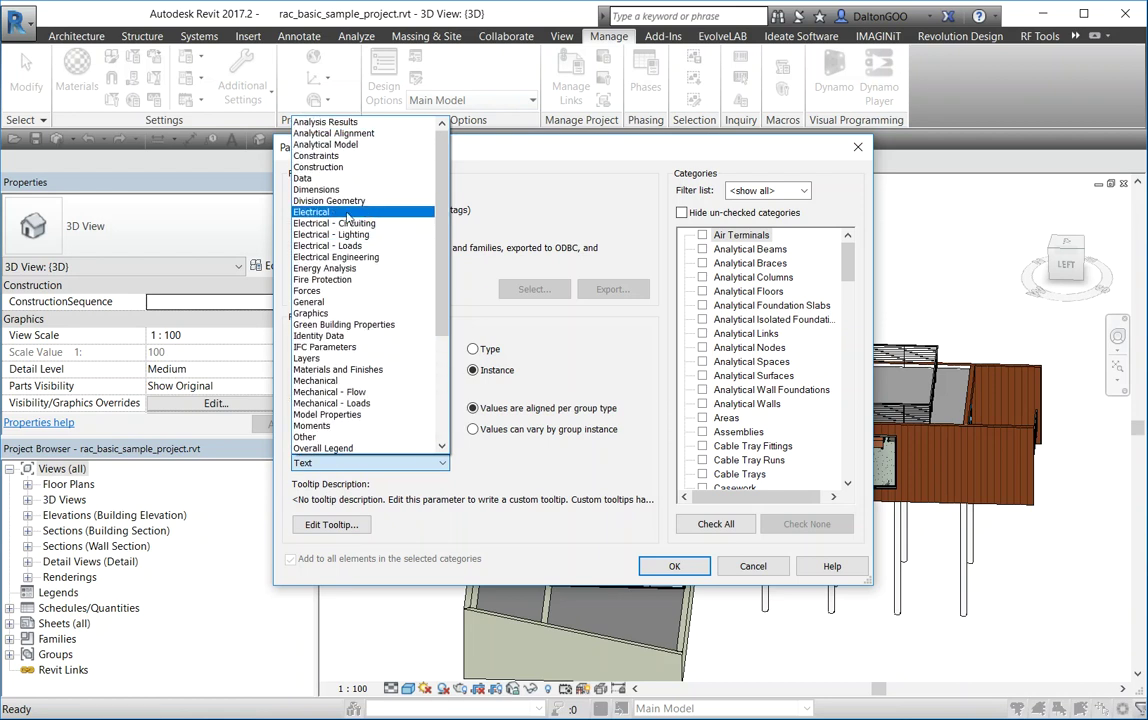
left_click(336, 167)
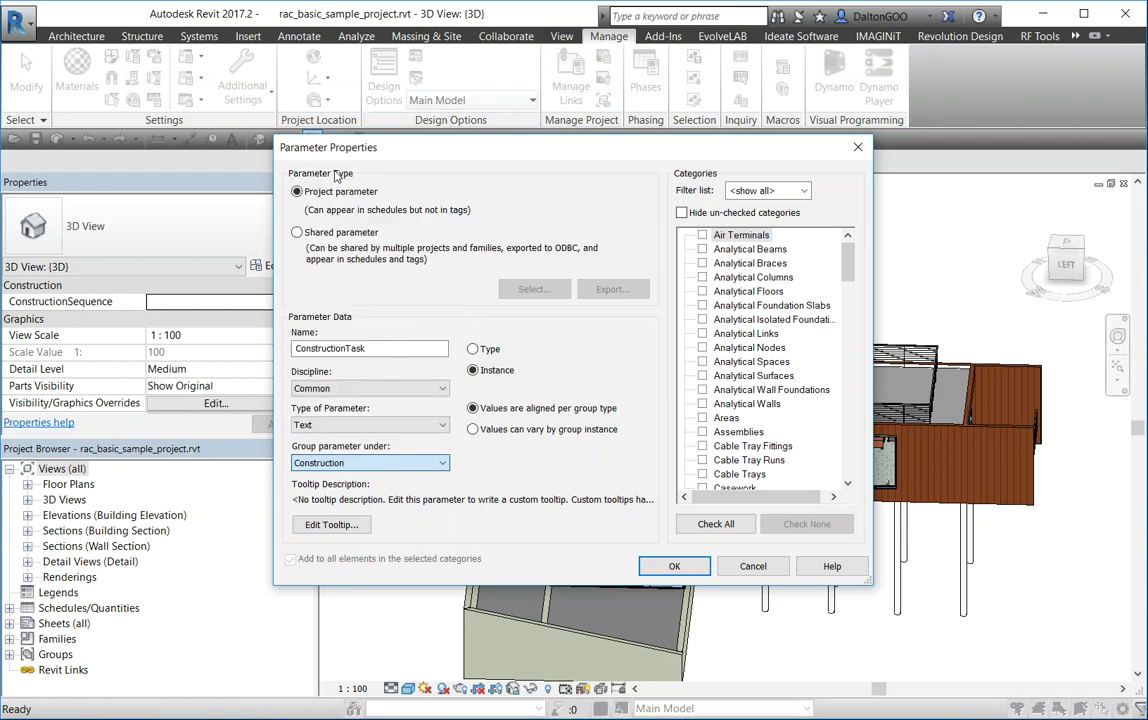
- Check all categories for ConstructionTask and confirm Parameter Properties and Project Parameters
left_click(745, 190)
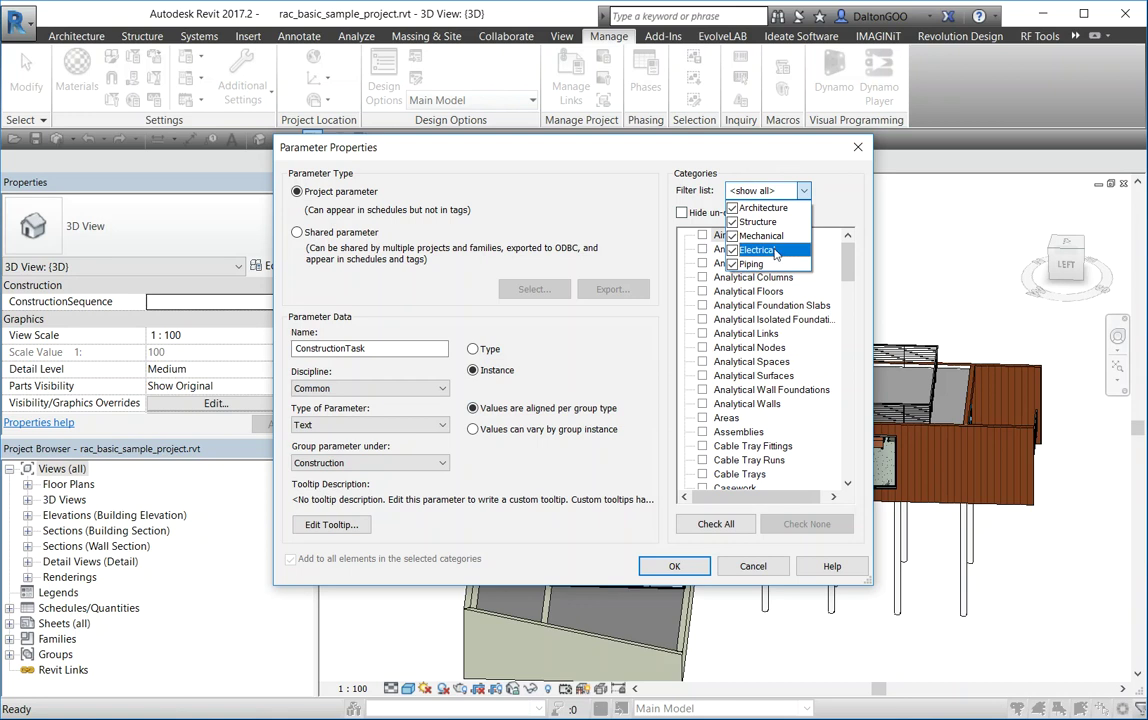
left_click(828, 193)
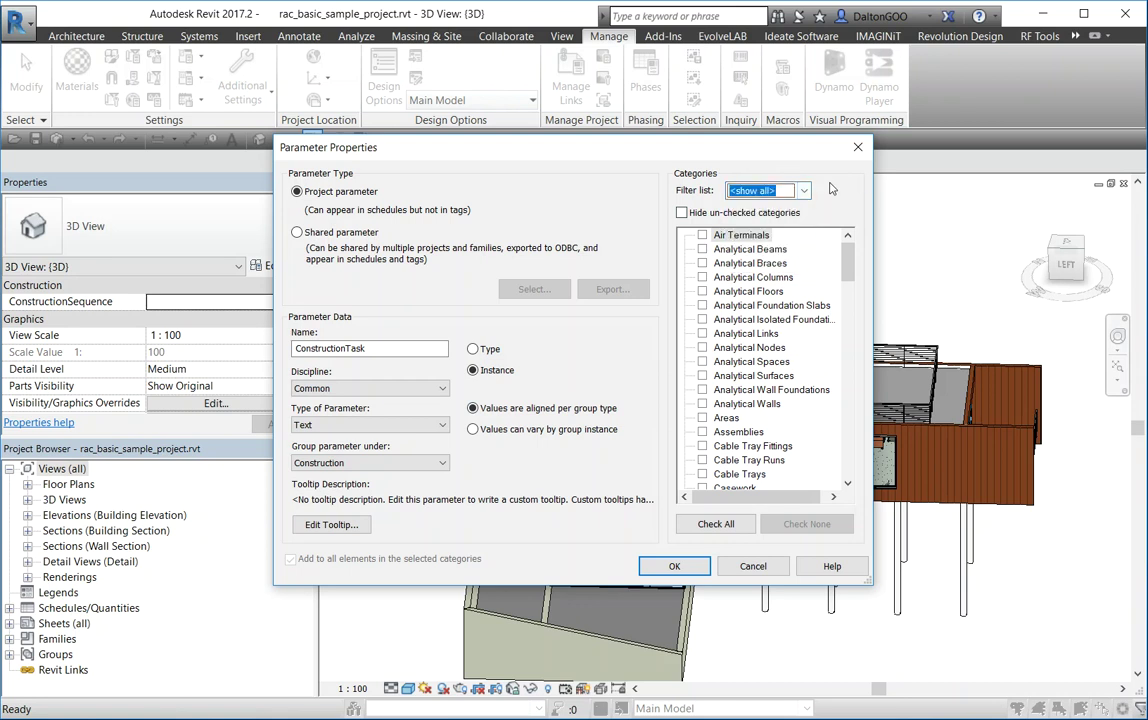
left_click(682, 212)
left_click(682, 212)
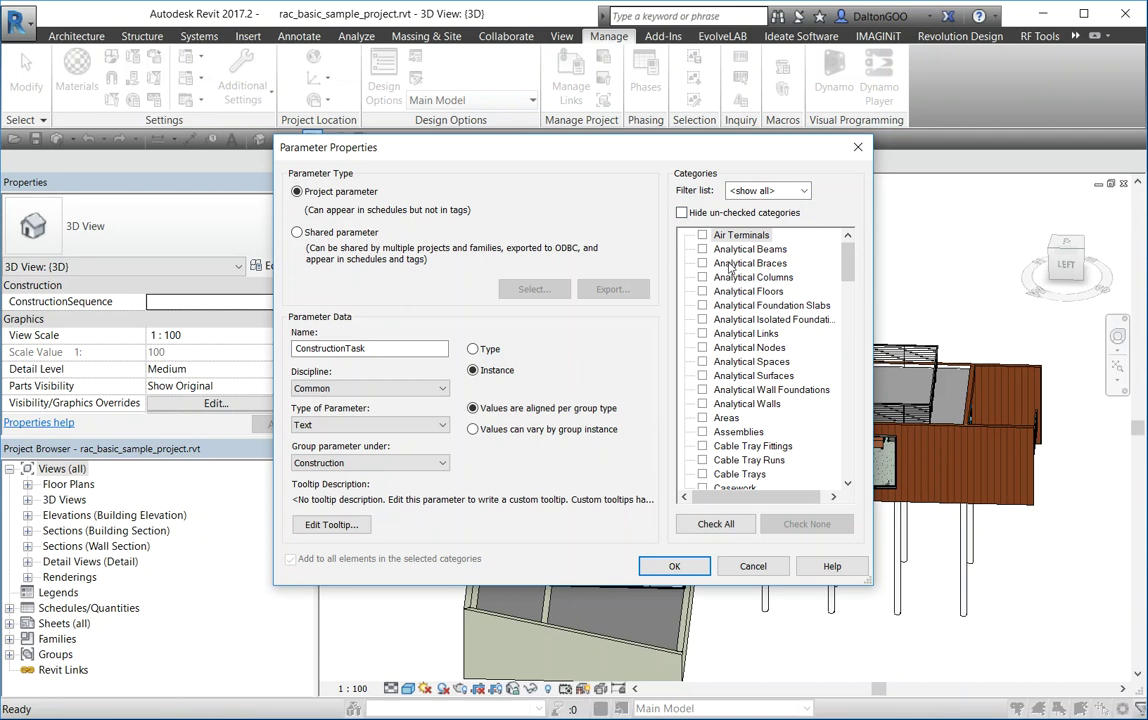
scroll(730, 265, "down", 1)
left_click_drag(847, 272, 735, 248)
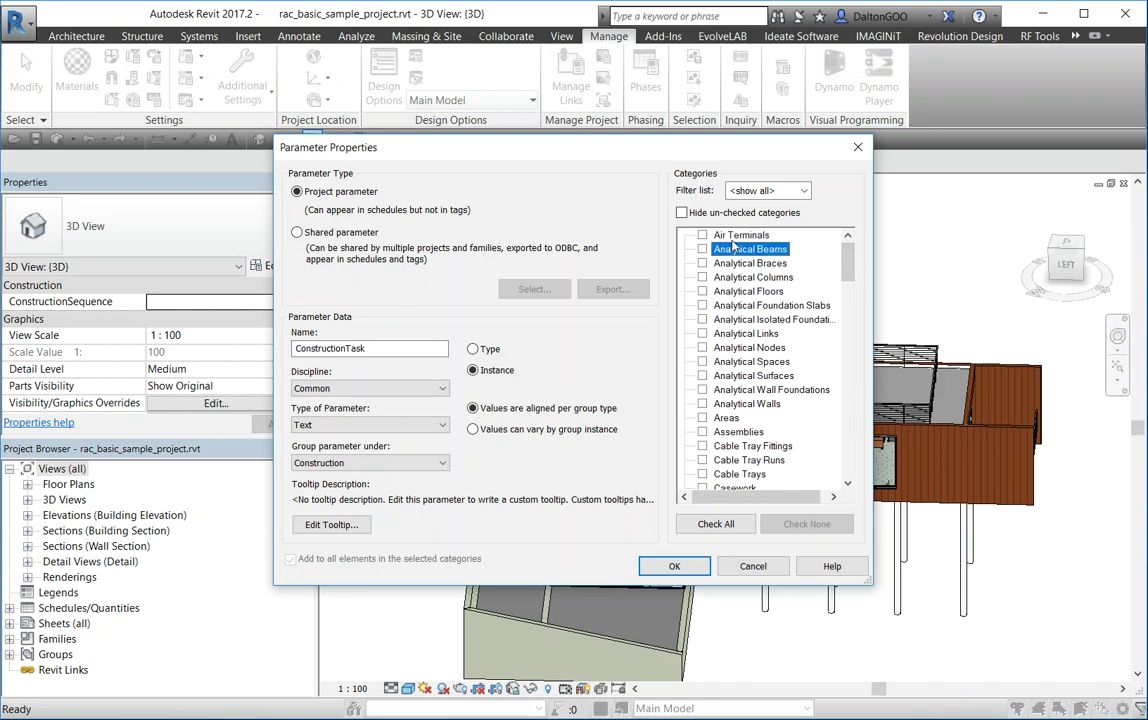
left_click(737, 238)
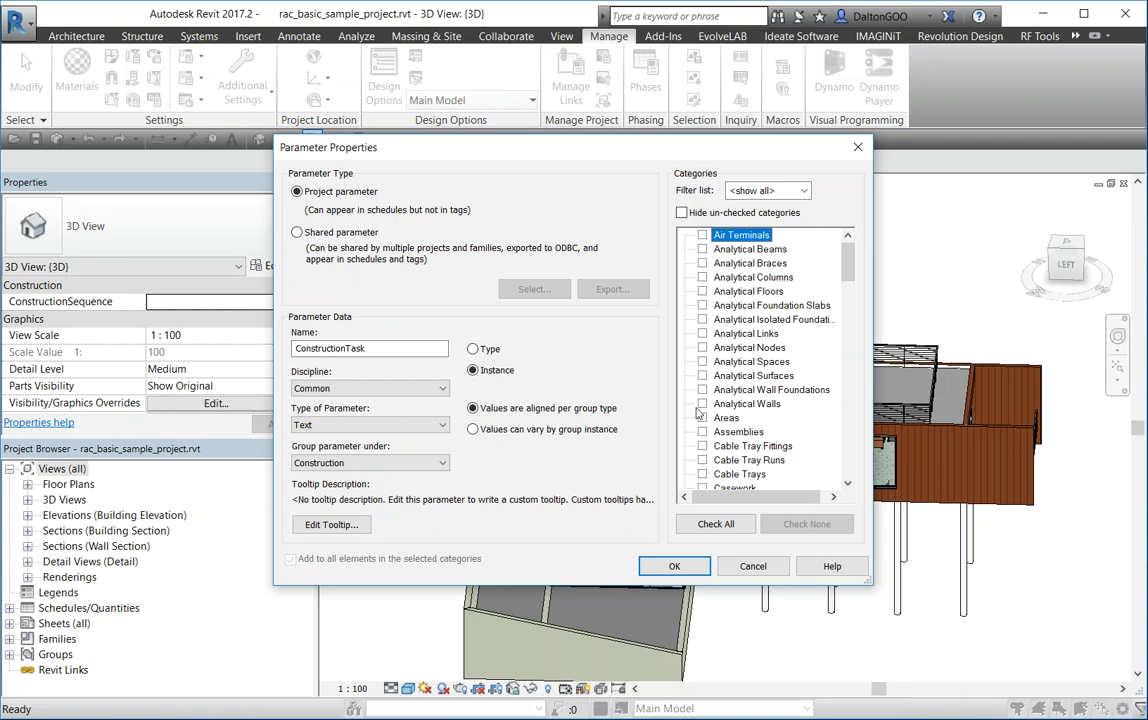
left_click(716, 524)
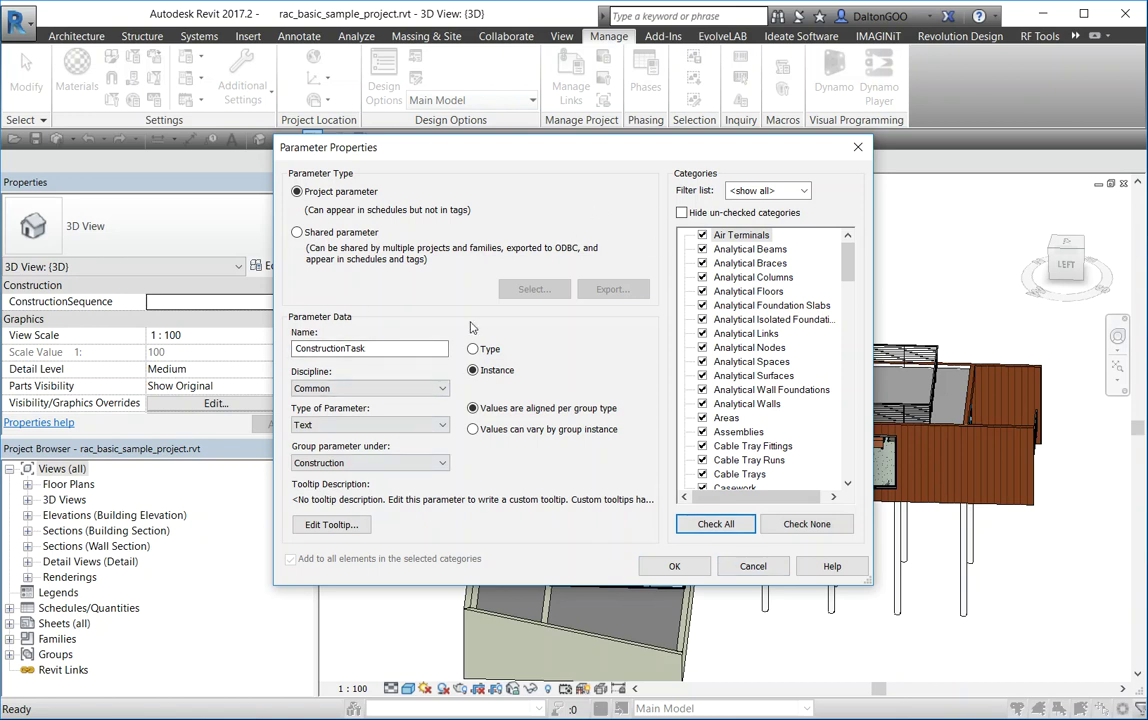
left_click(672, 566)
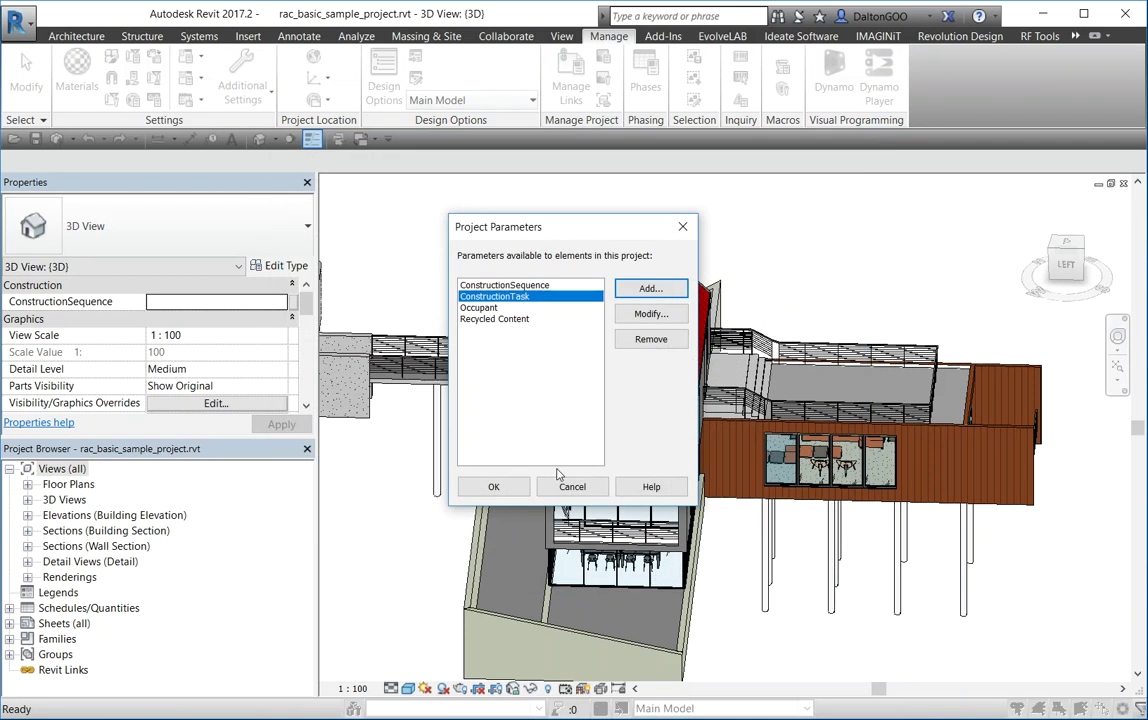
left_click(493, 486)
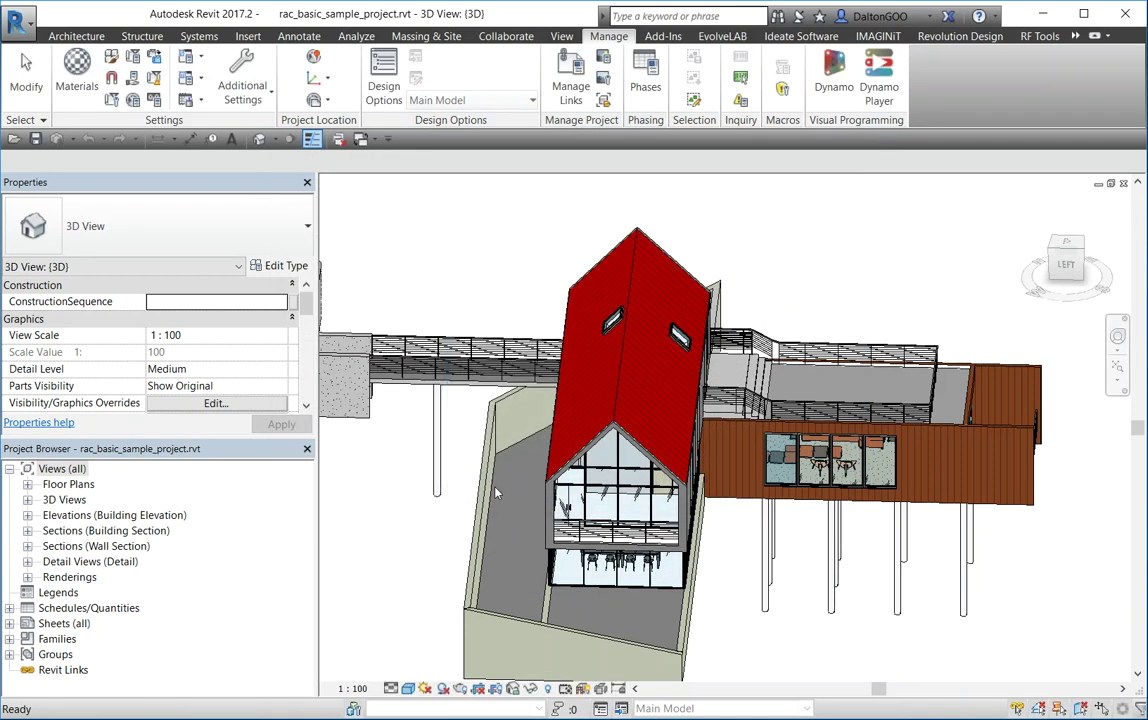
- Select a pile under the building and set its ConstructionTask to 1212
left_click(657, 515)
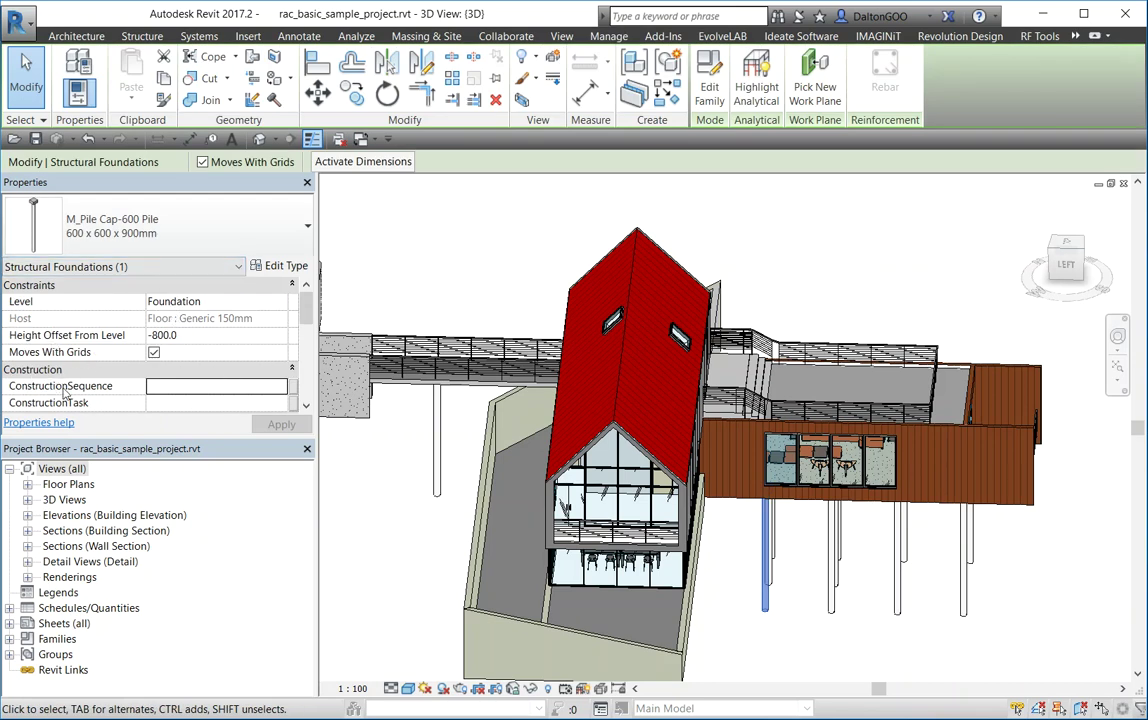
mouse_move(78, 400)
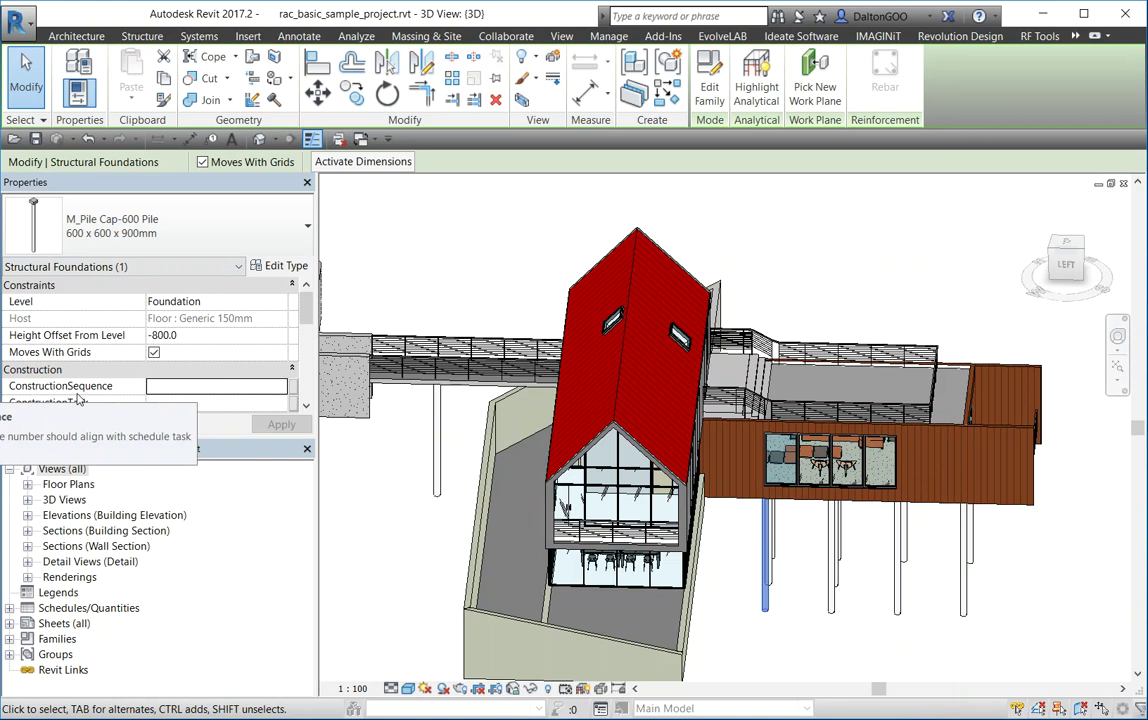
scroll(78, 398, "down", 1)
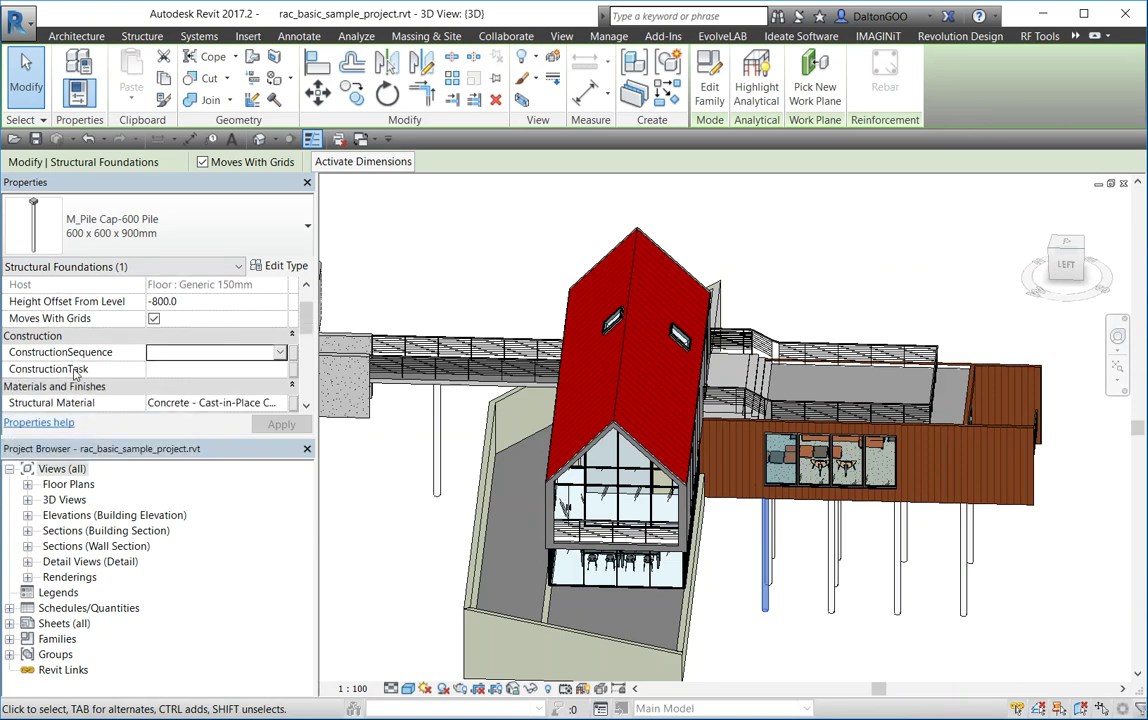
left_click(180, 369)
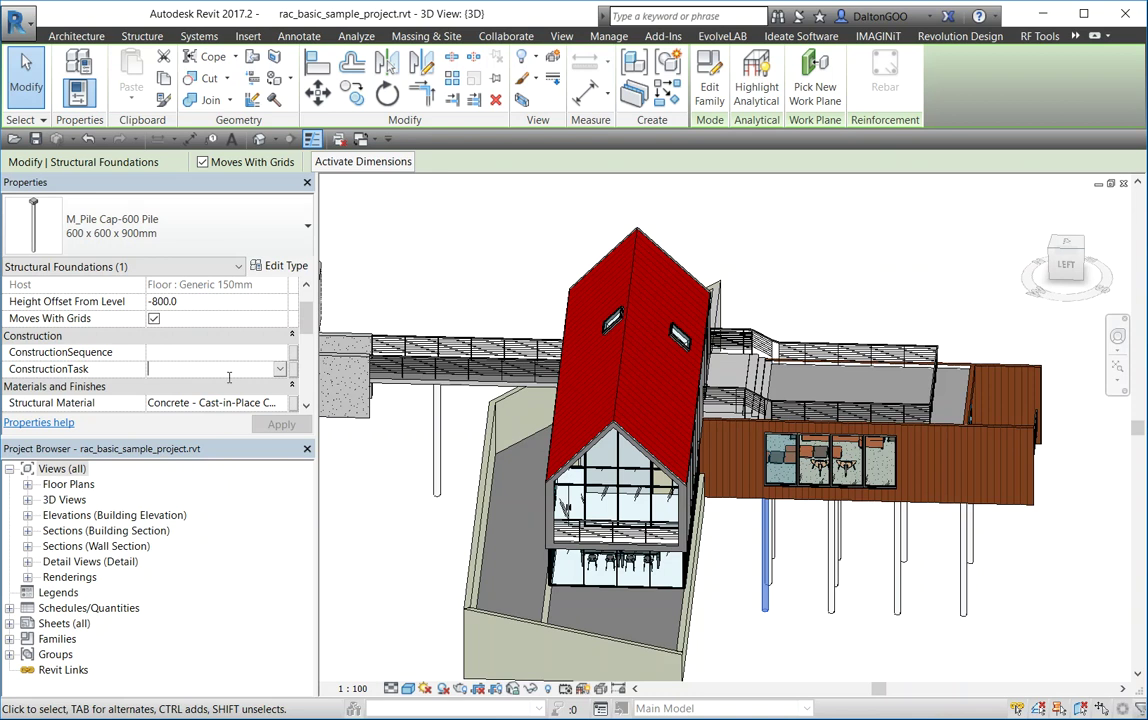
type("1212")
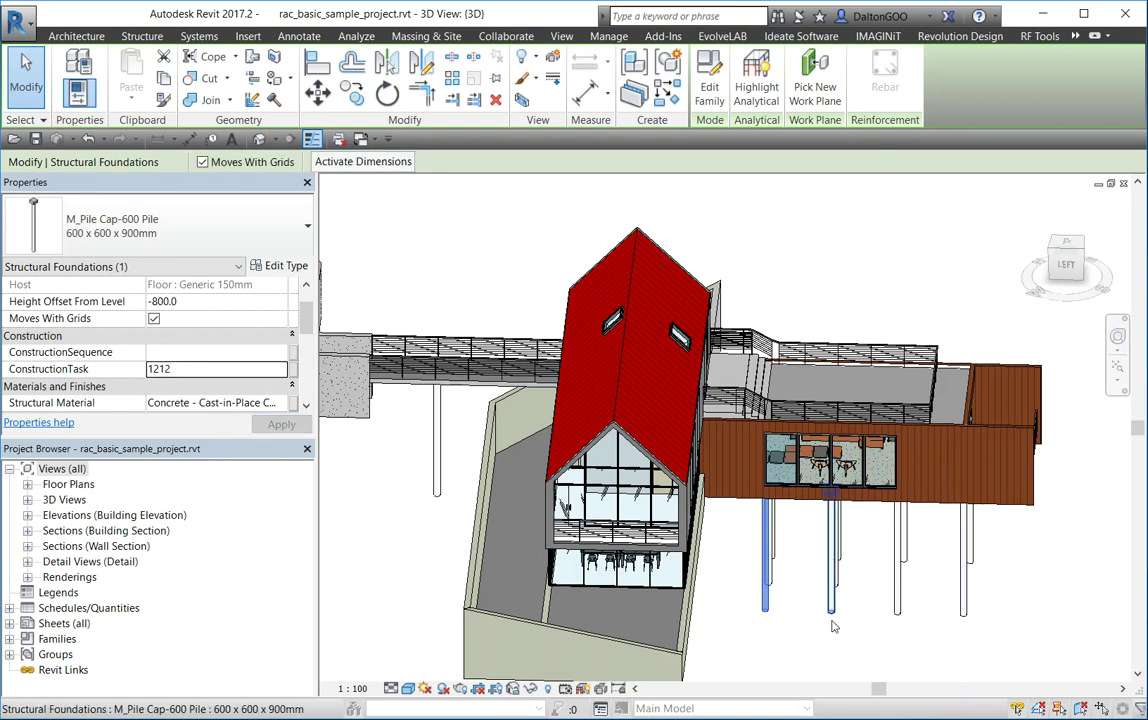
- Select the second pile and enter 2'2 as its ConstructionTask
scroll(835, 625, "up", 3)
middle_click_drag(835, 625, 628, 579)
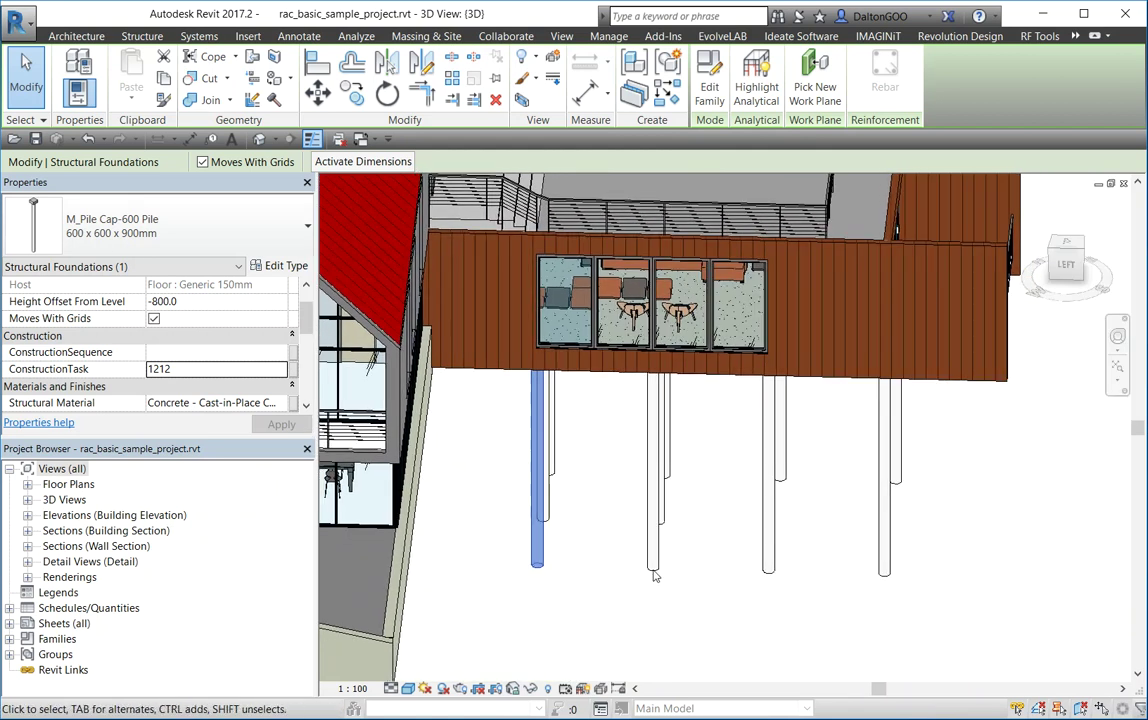
left_click(653, 566)
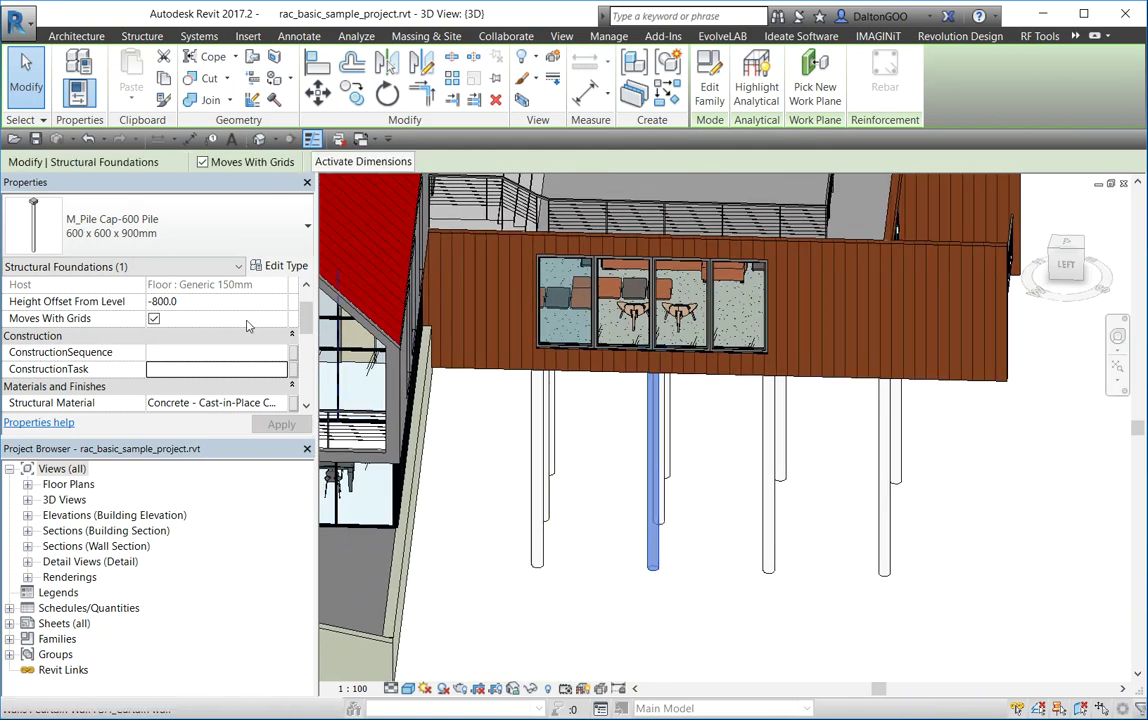
left_click(189, 372)
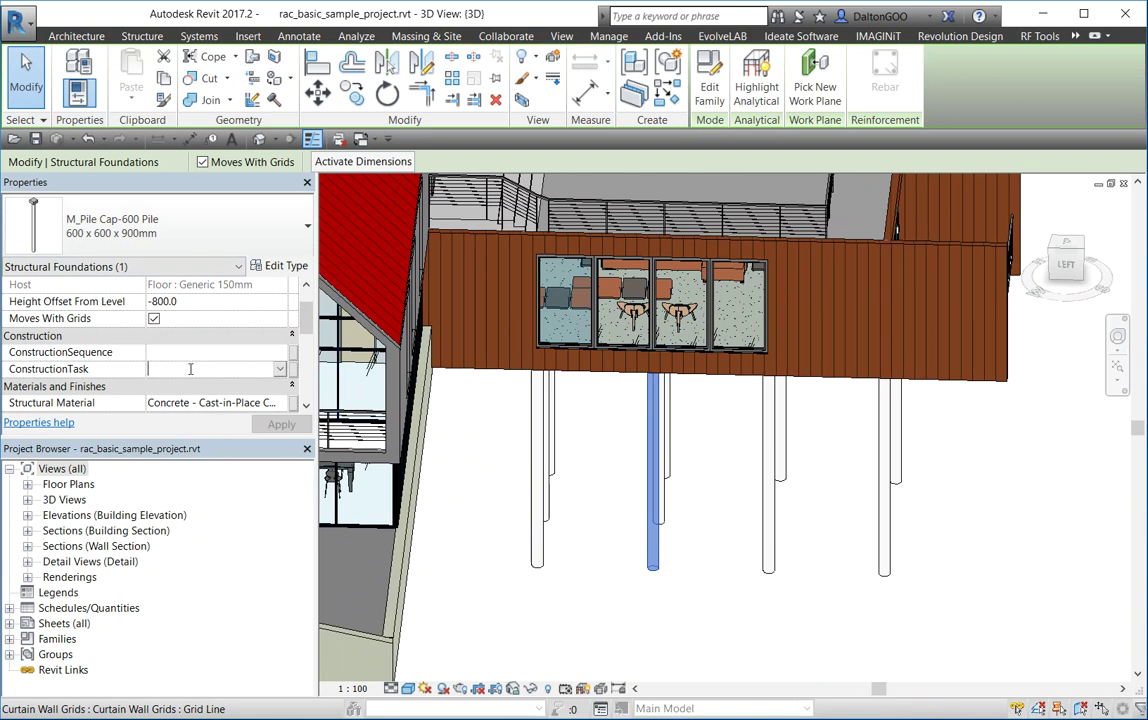
type("2'2")
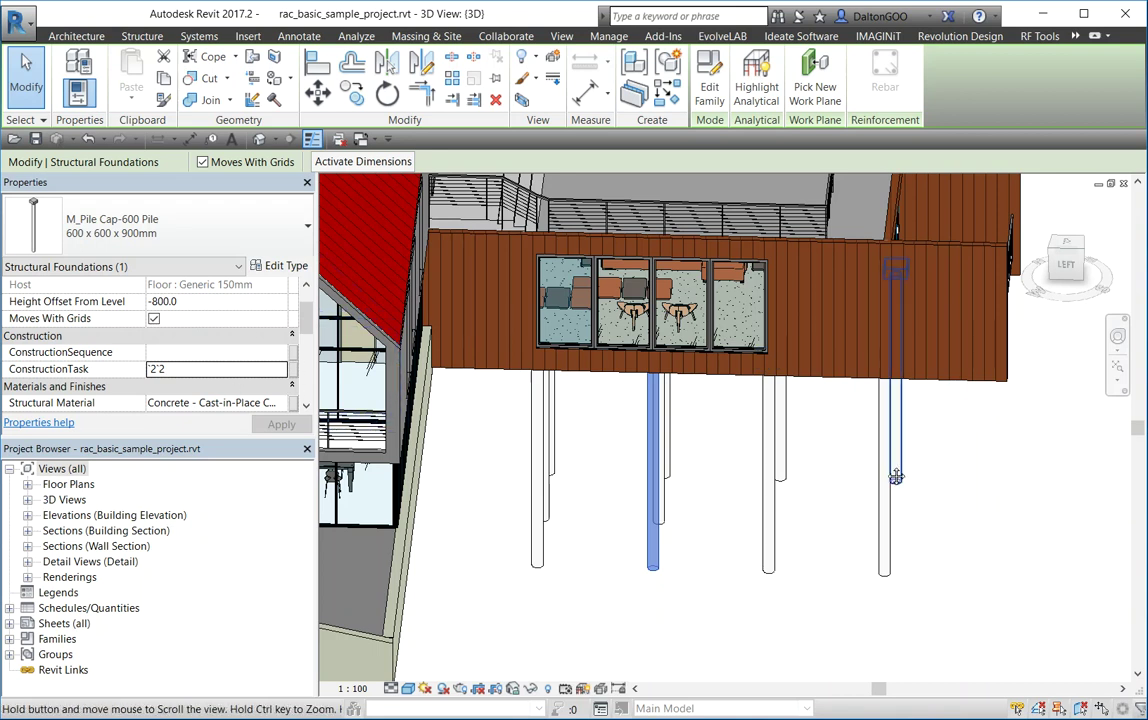
- Zoom out and pan the 3D view across the building and piles
scroll(910, 390, "down", 2)
middle_click_drag(919, 301, 833, 371)
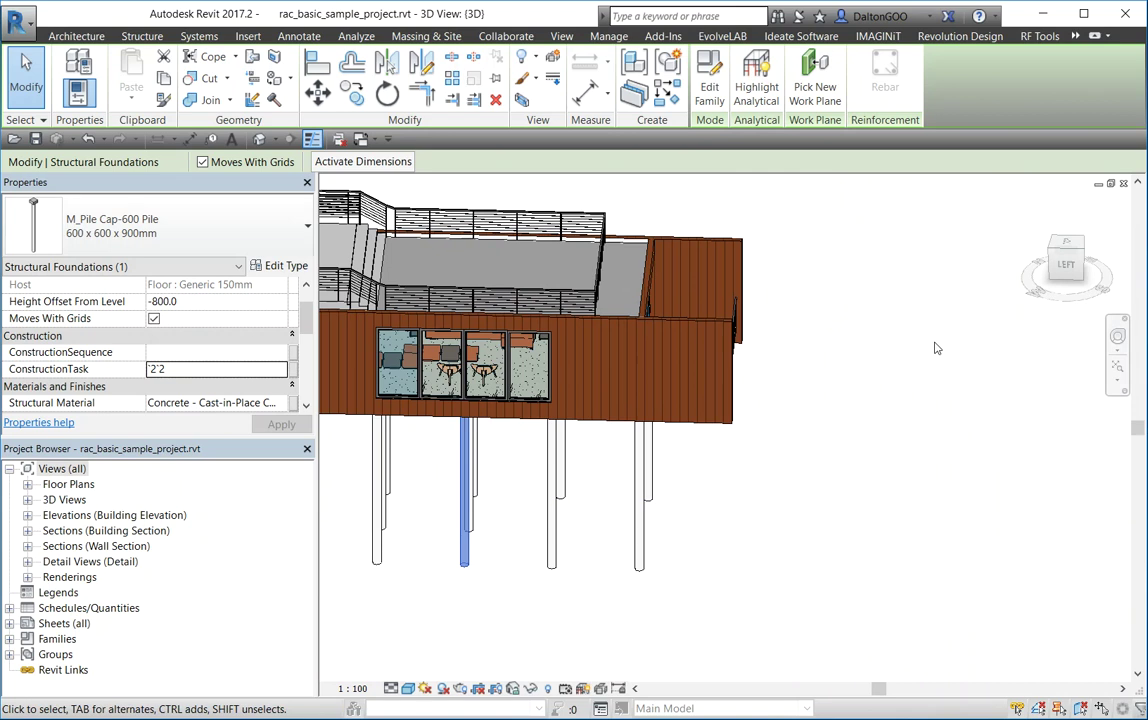